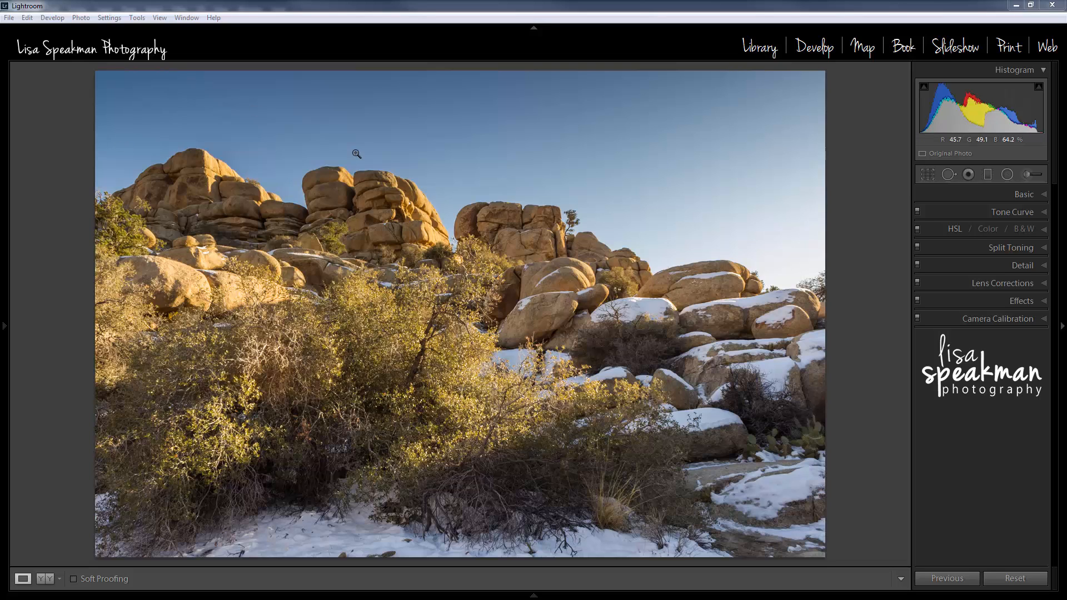
# Step: Open the photo from Lightroom in Photoshop for editing and convert its locked background into a regular layer named Layer 0
pyautogui.click(83, 17)
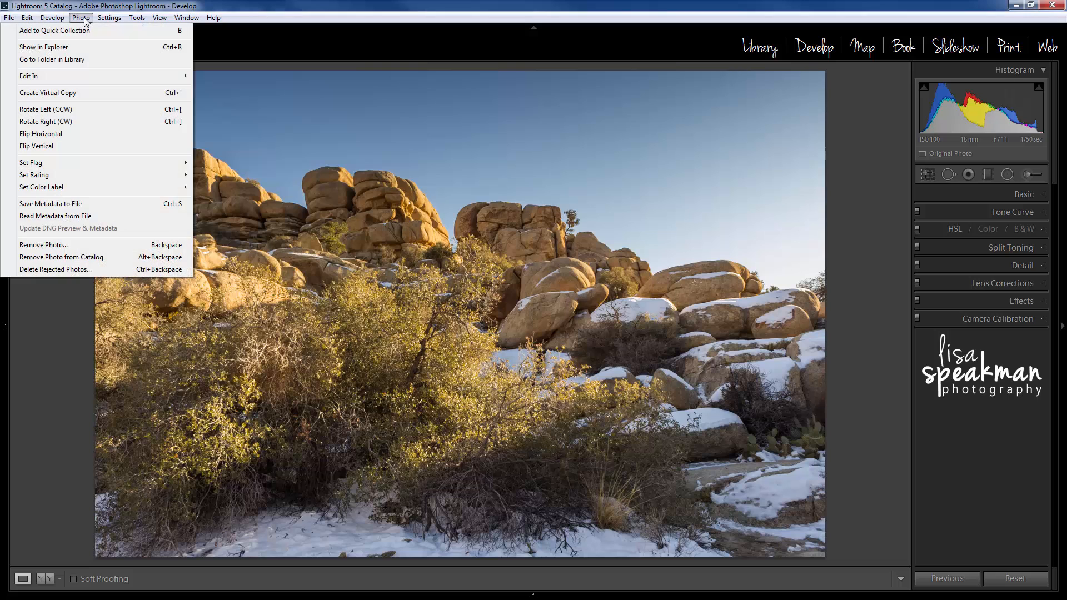
pyautogui.moveTo(167, 76)
pyautogui.click(228, 78)
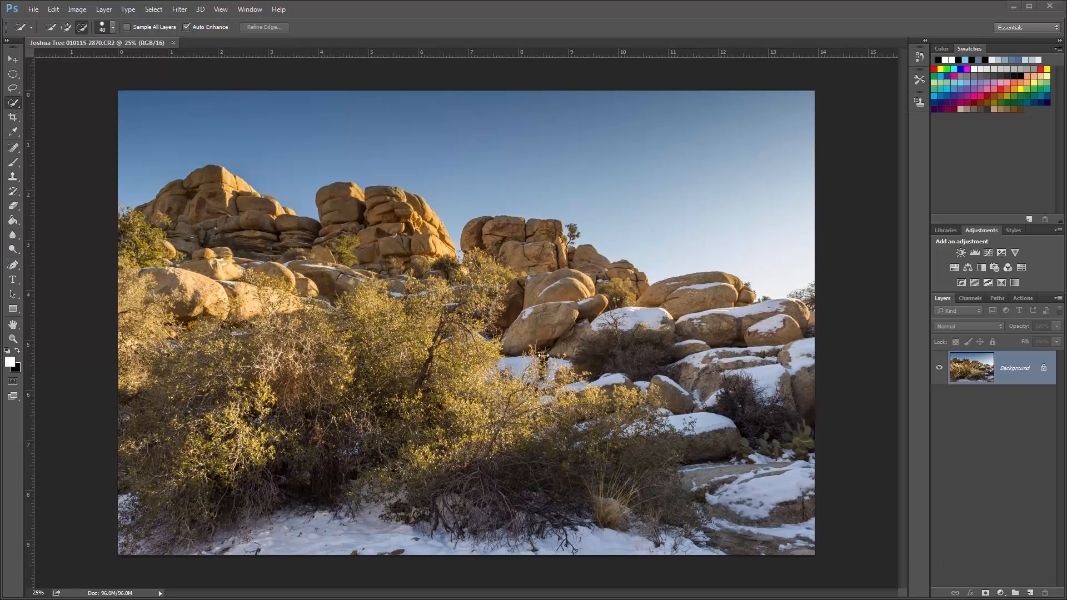
pyautogui.doubleClick(1007, 374)
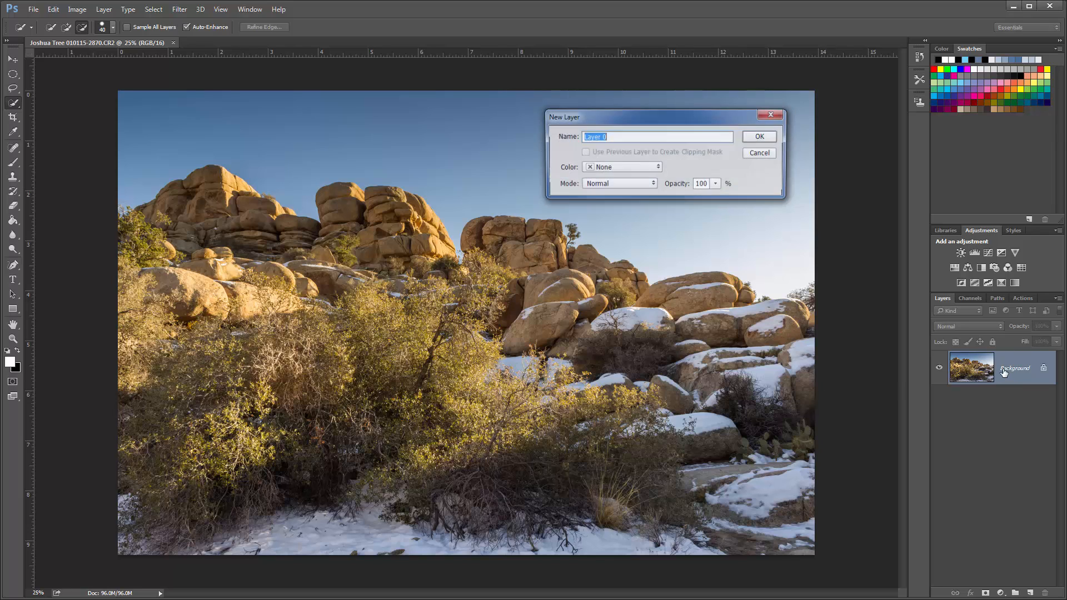
pyautogui.click(761, 139)
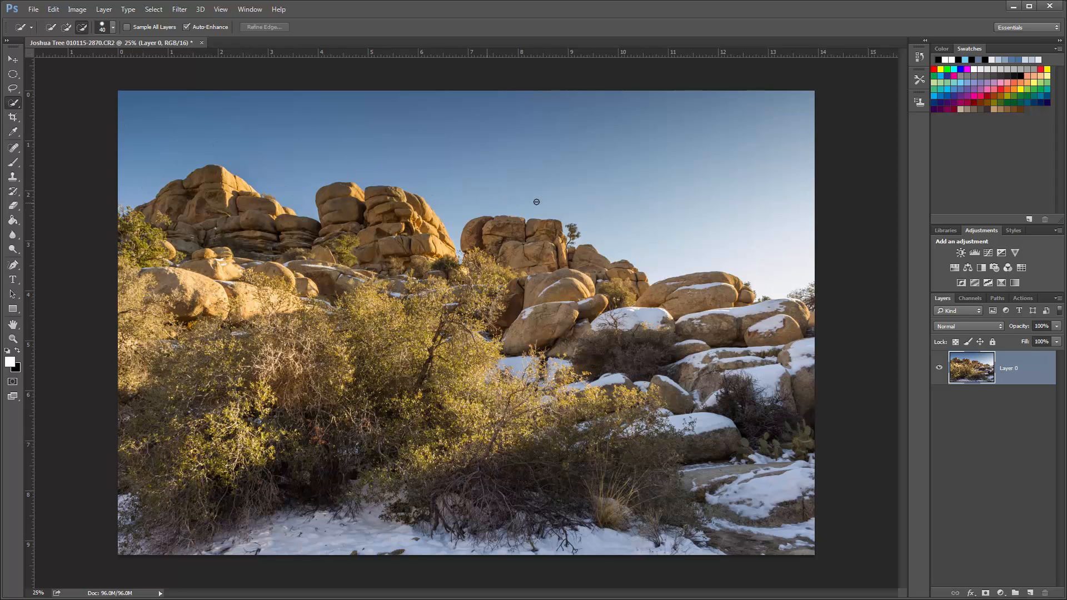
pyautogui.moveTo(140, 126)
pyautogui.mouseDown()
pyautogui.moveTo(403, 152)
pyautogui.moveTo(479, 194)
pyautogui.moveTo(612, 217)
pyautogui.mouseUp()
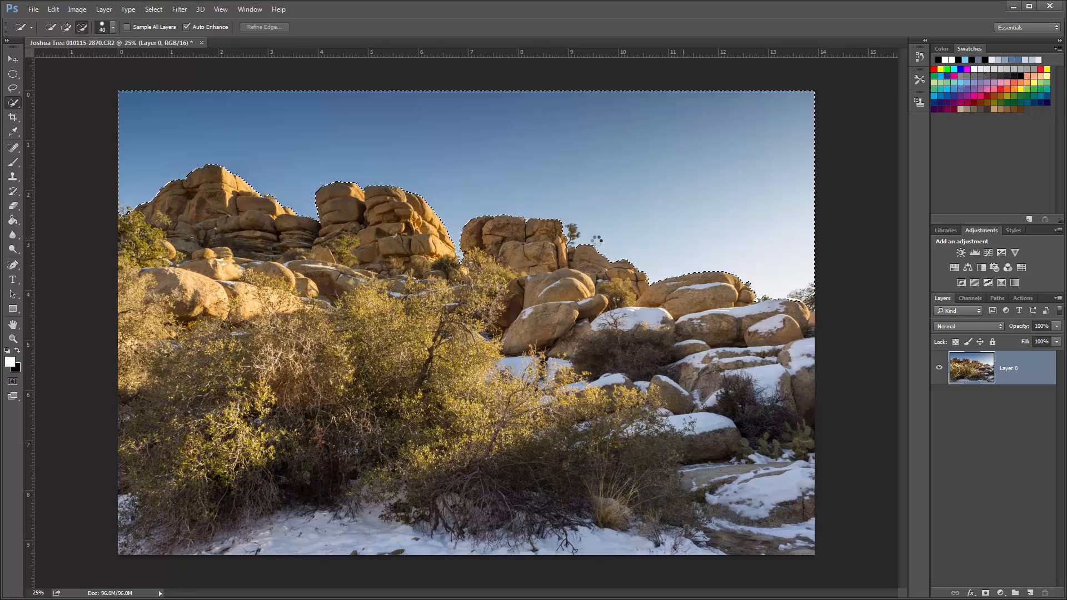
pyautogui.moveTo(90, 200)
pyautogui.mouseDown()
pyautogui.moveTo(118, 221)
pyautogui.moveTo(129, 211)
pyautogui.mouseUp()
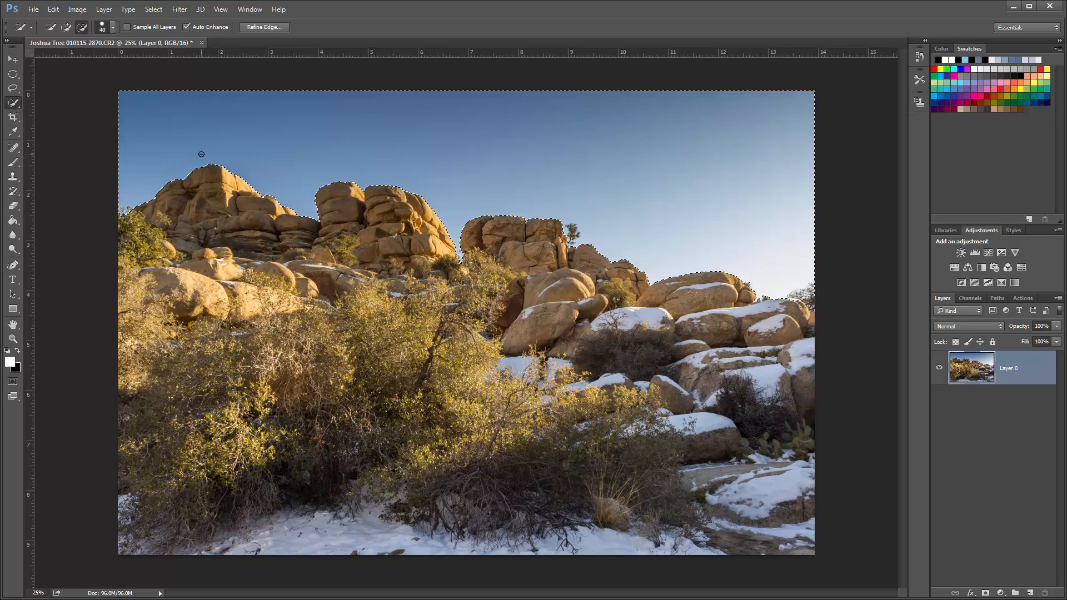
pyautogui.hotkey('ctrl', 'd')
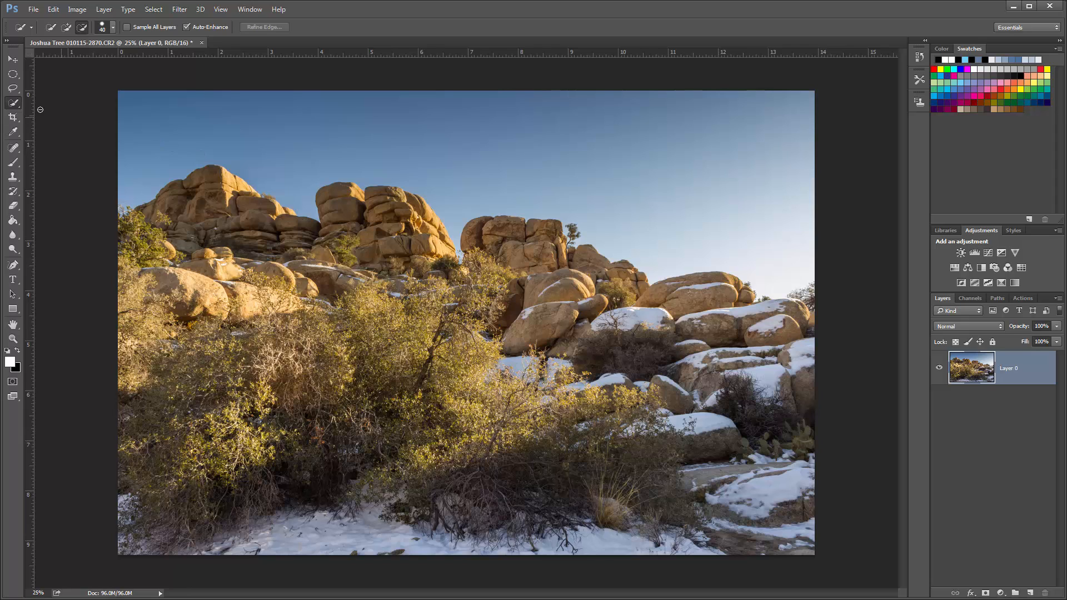
# Step: Select the entire sky above the rocks with the Magic Wand, adding each tonal band down to the horizon
pyautogui.rightClick(23, 105)
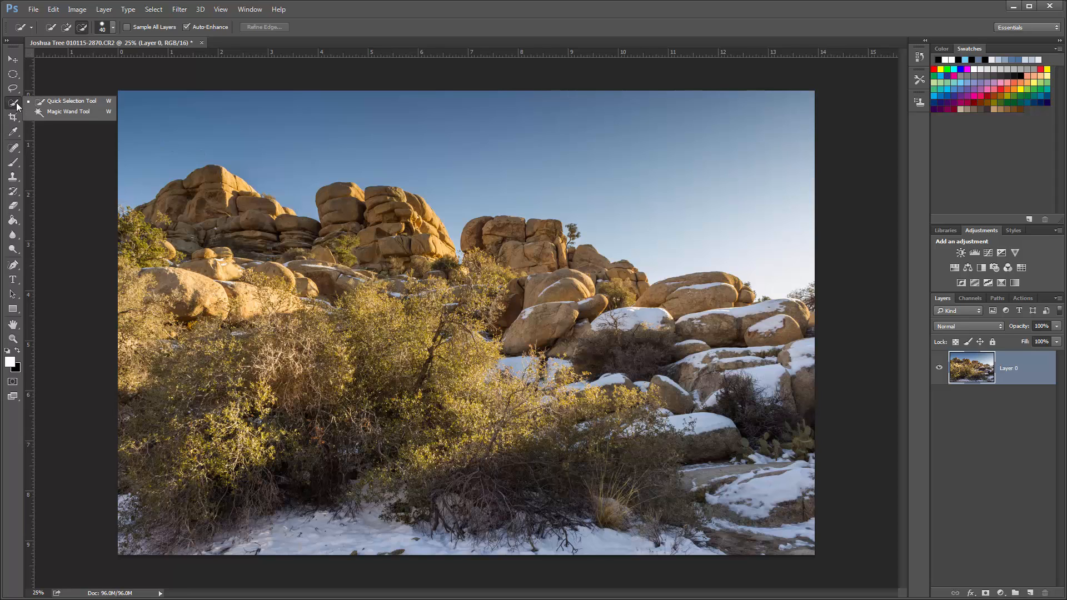
pyautogui.click(49, 113)
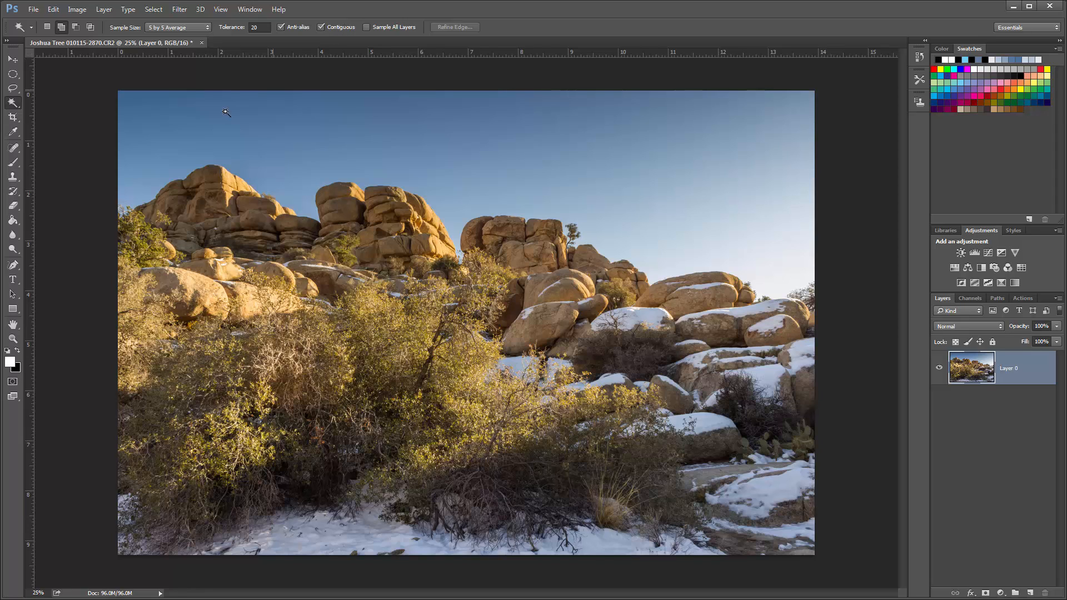
pyautogui.click(192, 124)
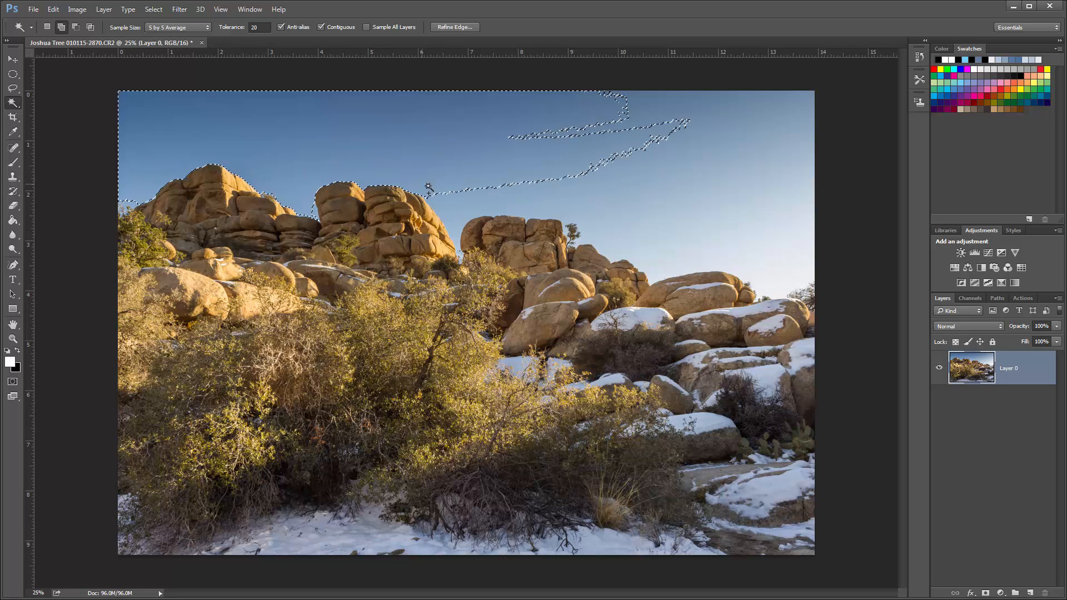
pyautogui.click(640, 239)
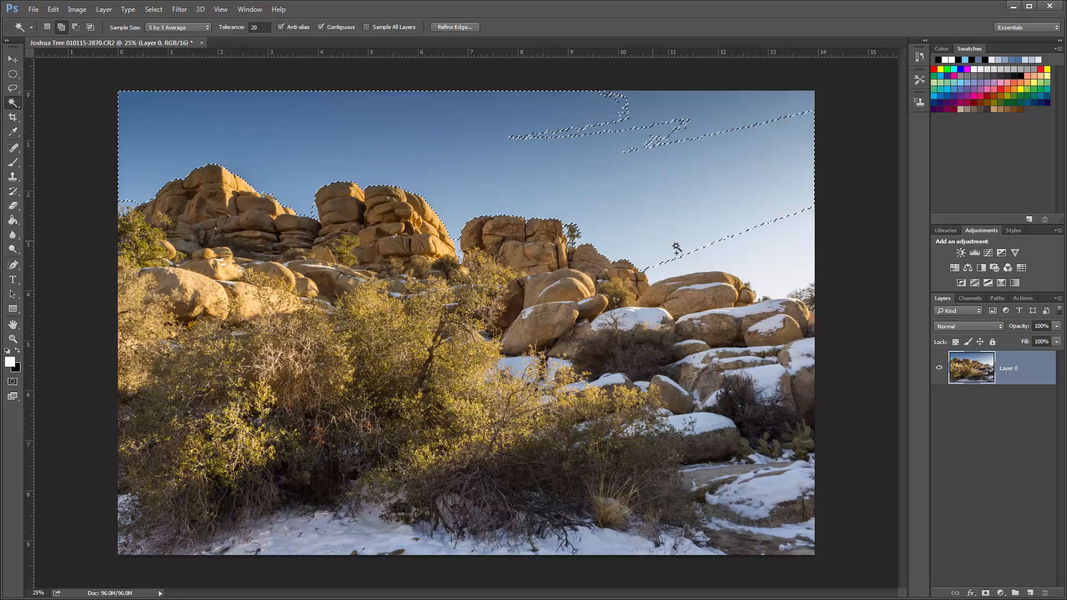
pyautogui.click(774, 262)
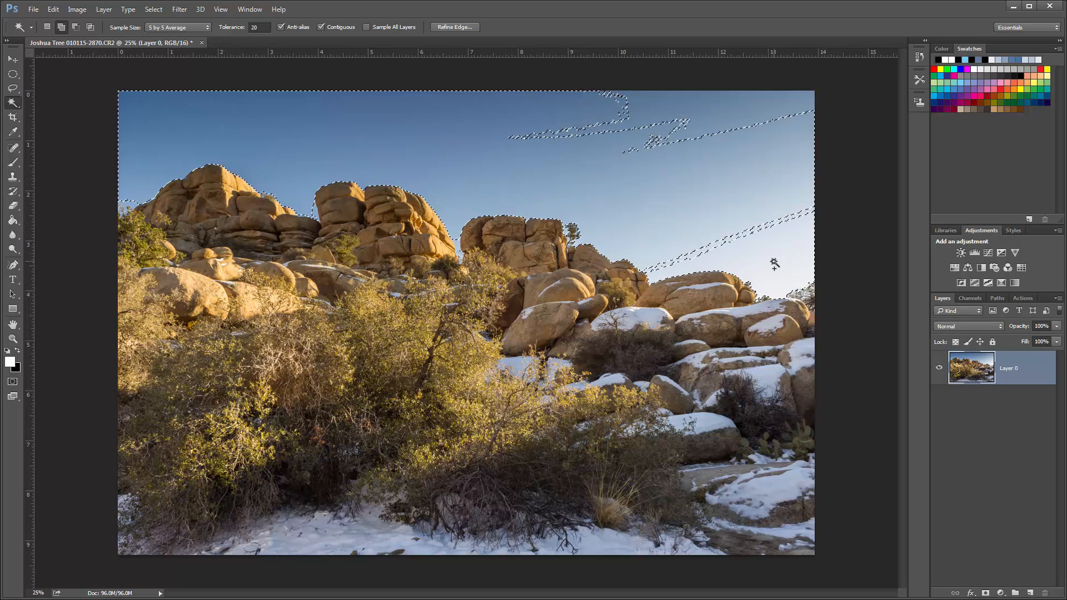
pyautogui.click(758, 217)
pyautogui.click(728, 118)
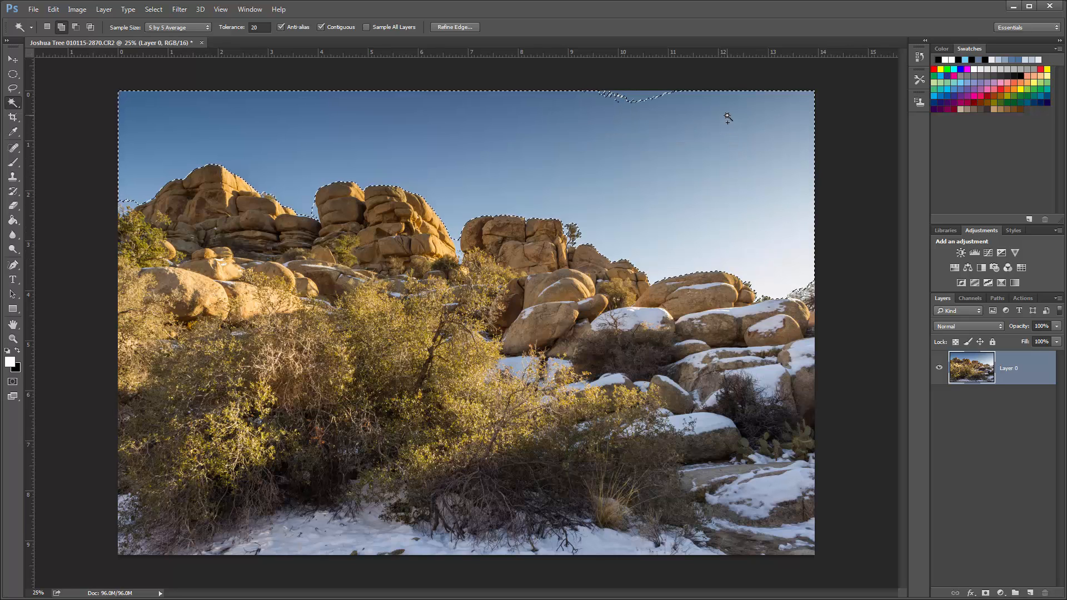
pyautogui.click(643, 100)
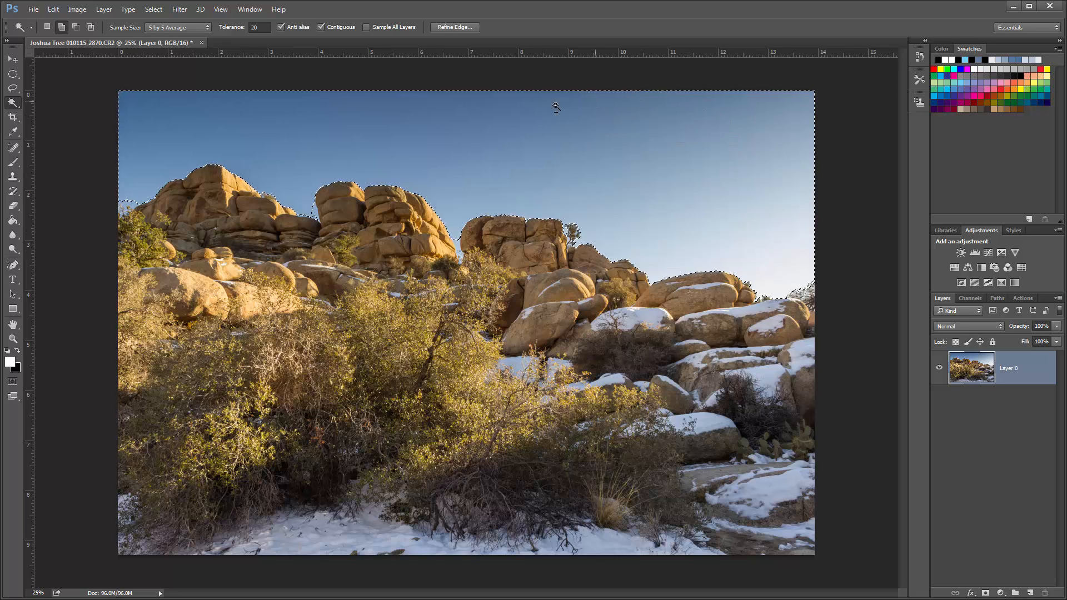
pyautogui.click(133, 194)
pyautogui.click(13, 325)
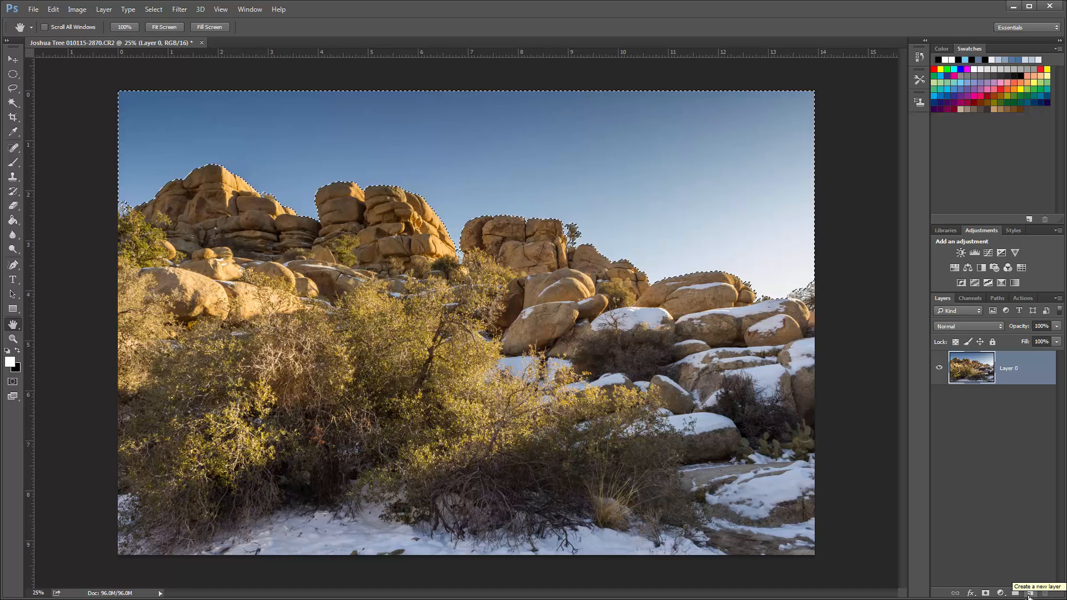
# Step: Add a new layer with a mask made from the sky selection, and unlink the mask from the layer
pyautogui.click(1030, 593)
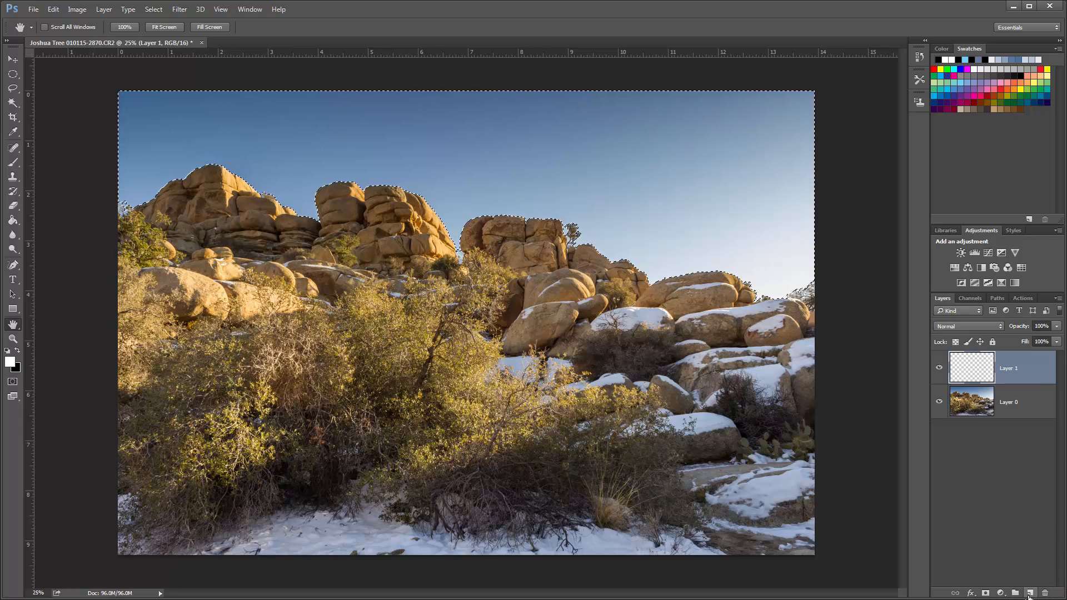
pyautogui.click(985, 594)
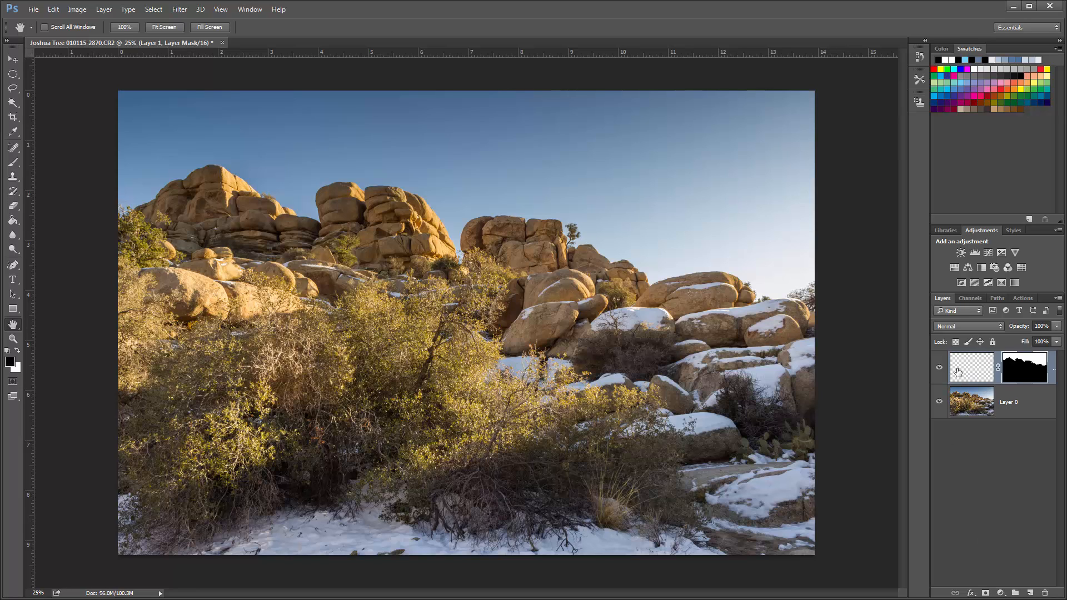
pyautogui.click(998, 369)
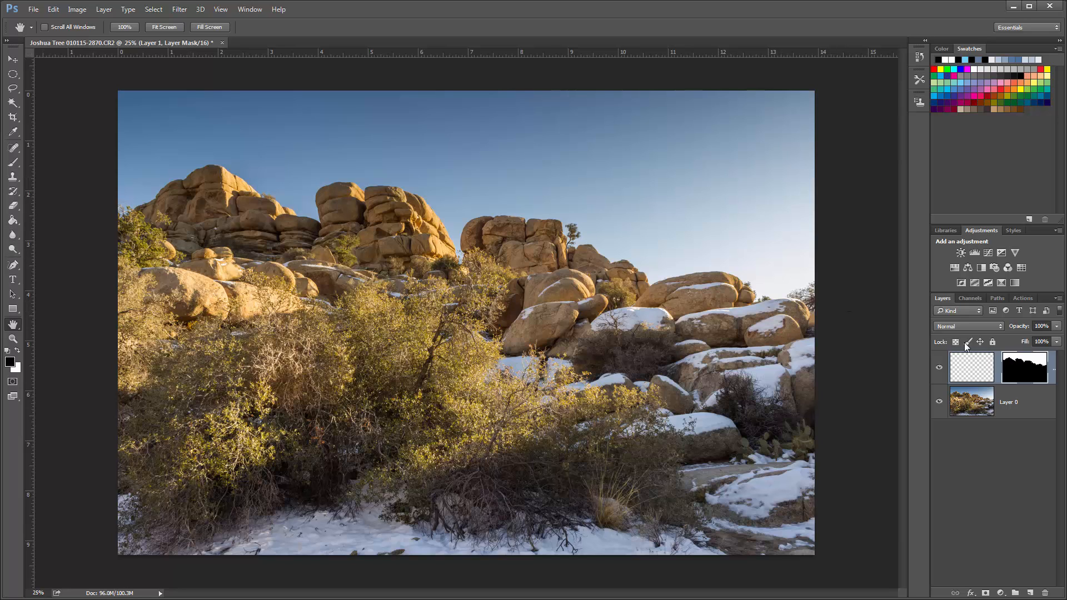
# Step: Paint white clouds over the sky on the new layer itself, using the 4147 px cloud brush at full size
pyautogui.click(972, 370)
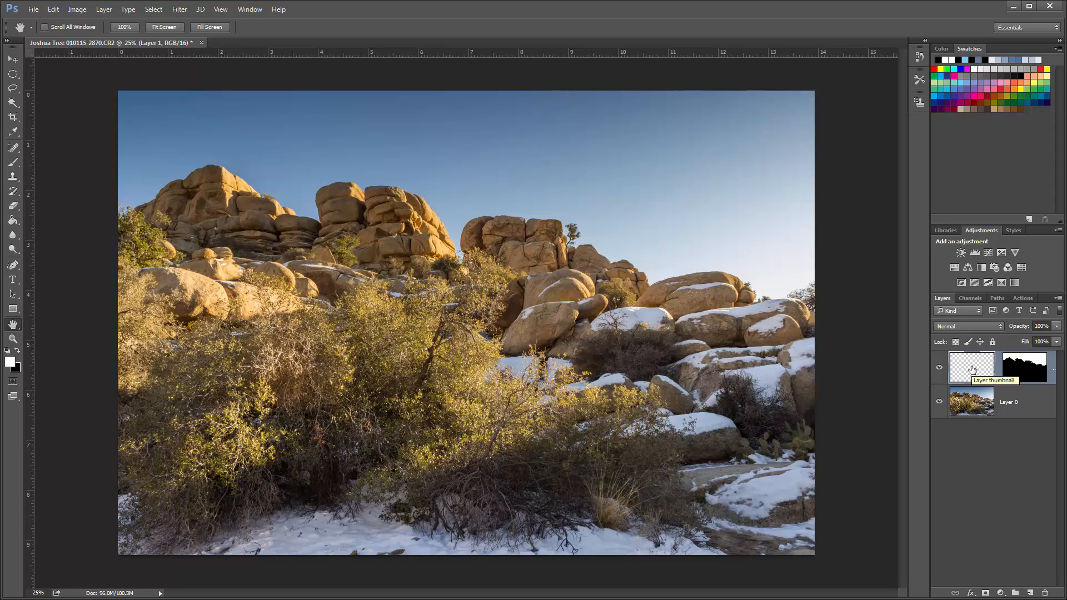
pyautogui.click(13, 164)
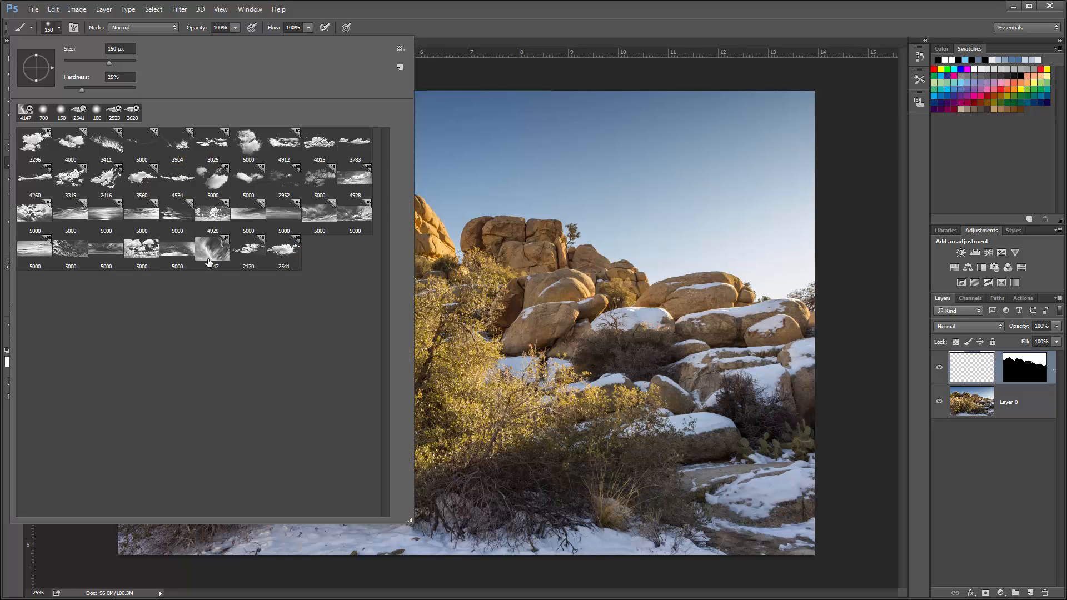
pyautogui.click(215, 259)
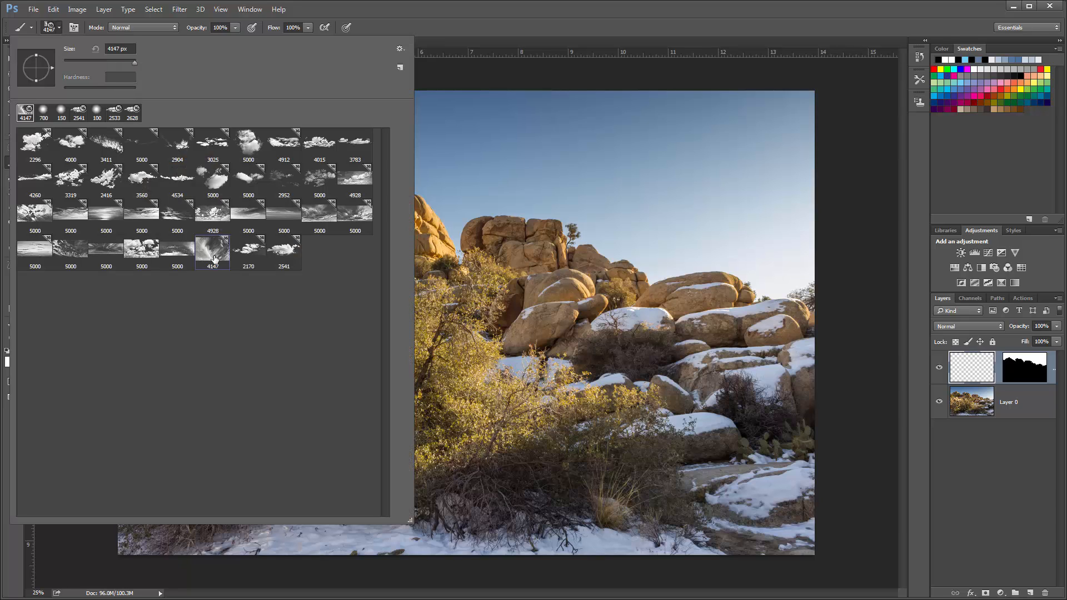
pyautogui.click(60, 28)
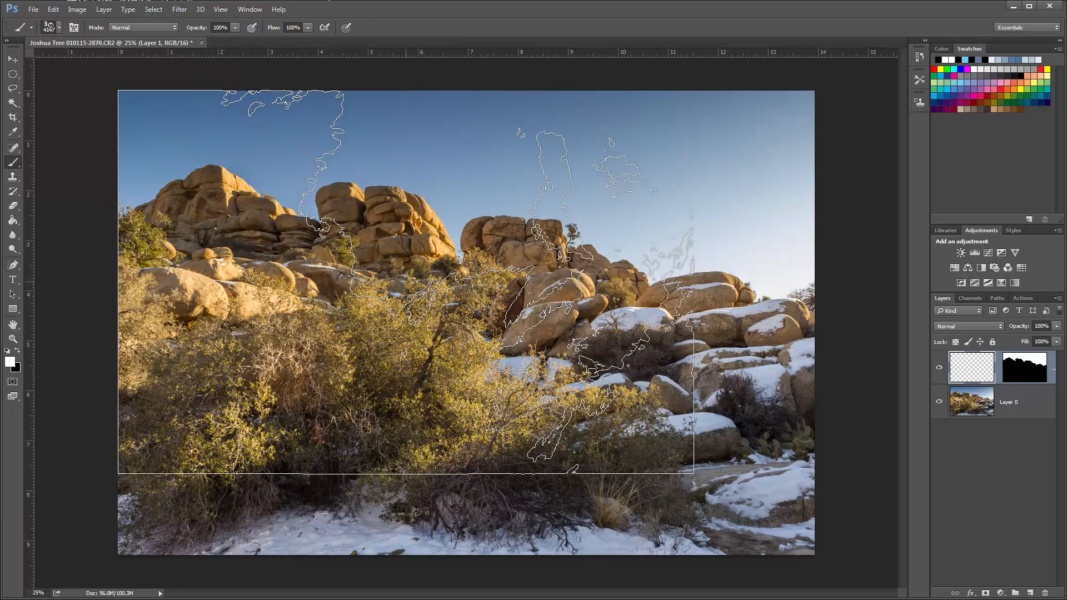
pyautogui.click(406, 282)
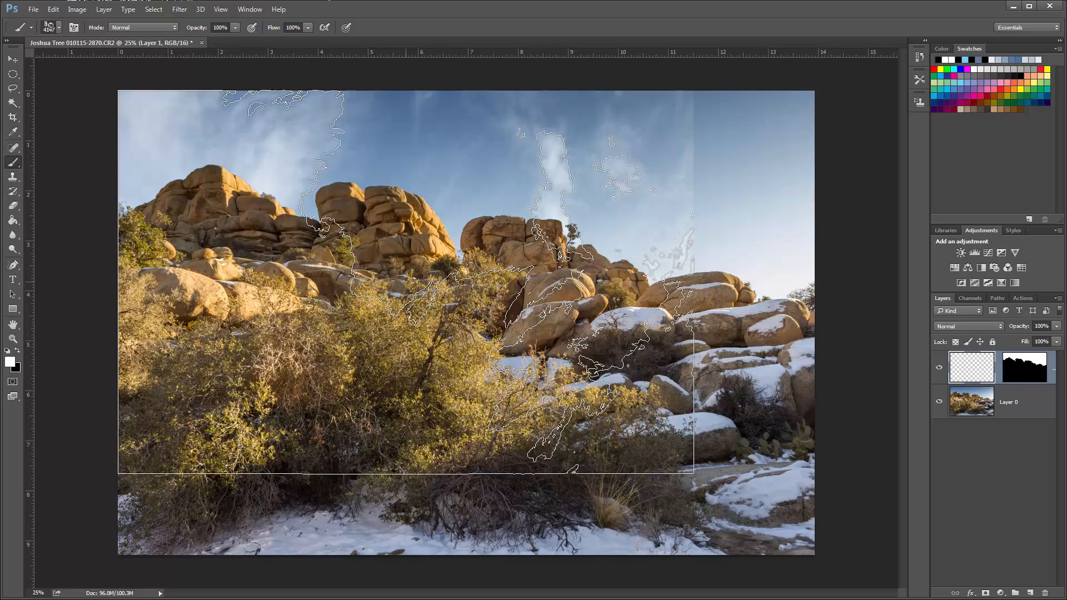
pyautogui.click(467, 356)
pyautogui.click(214, 257)
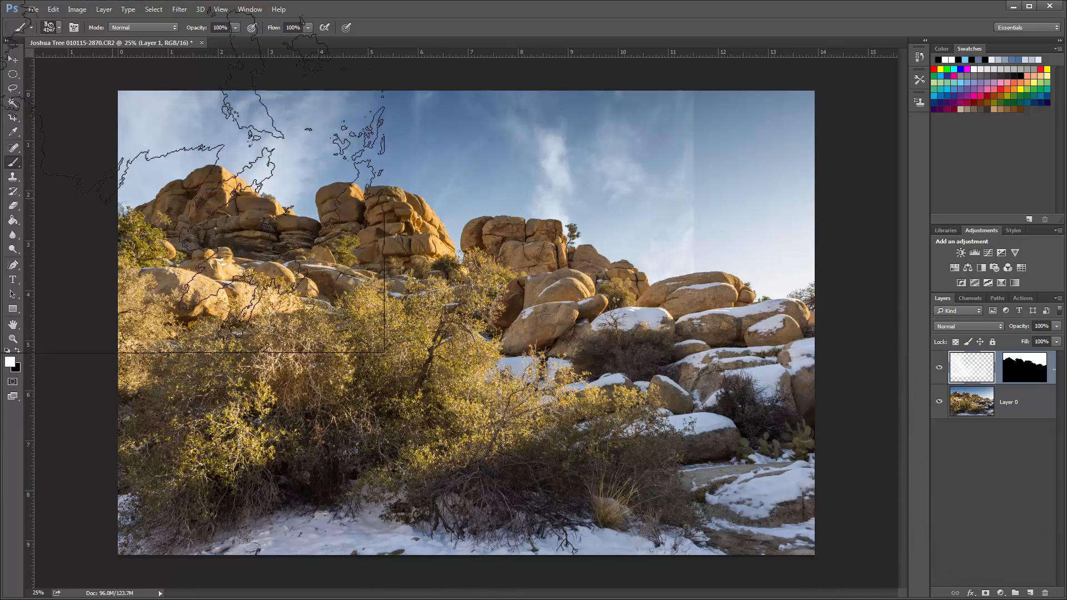
# Step: Stretch the clouds horizontally to the photo's full width, about 121%, and move them up to a Y position of 292.50 px
pyautogui.click(12, 59)
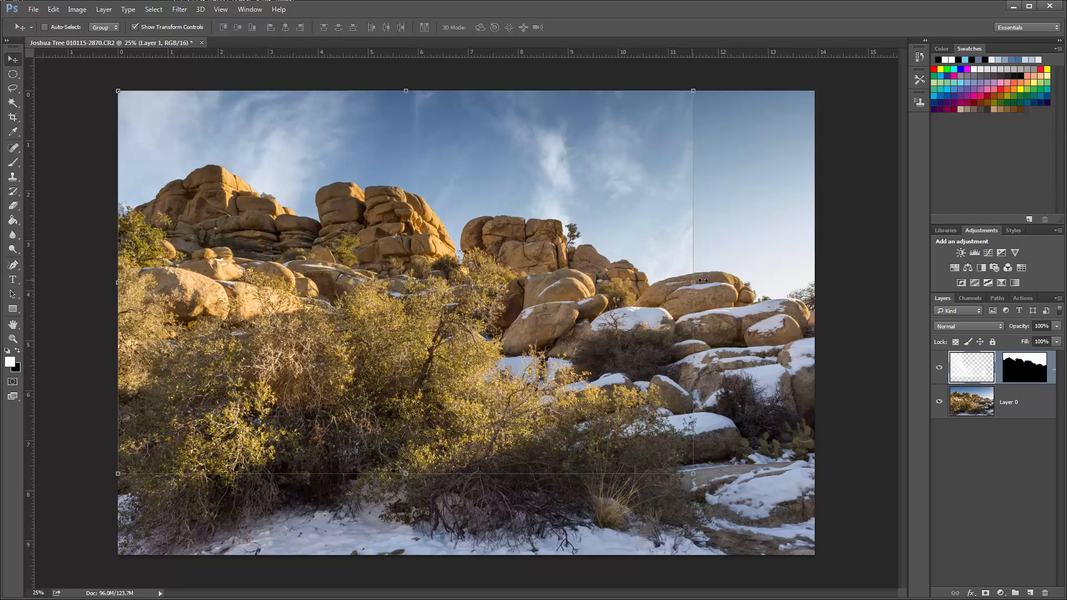
pyautogui.moveTo(704, 280); pyautogui.dragTo(823, 279)
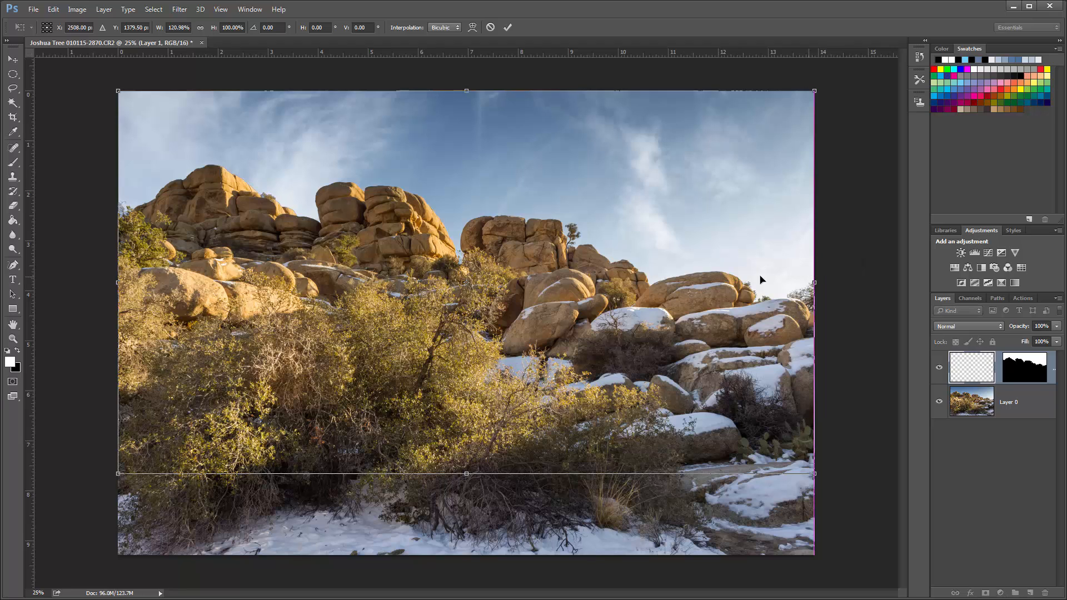
pyautogui.moveTo(459, 366); pyautogui.dragTo(457, 219)
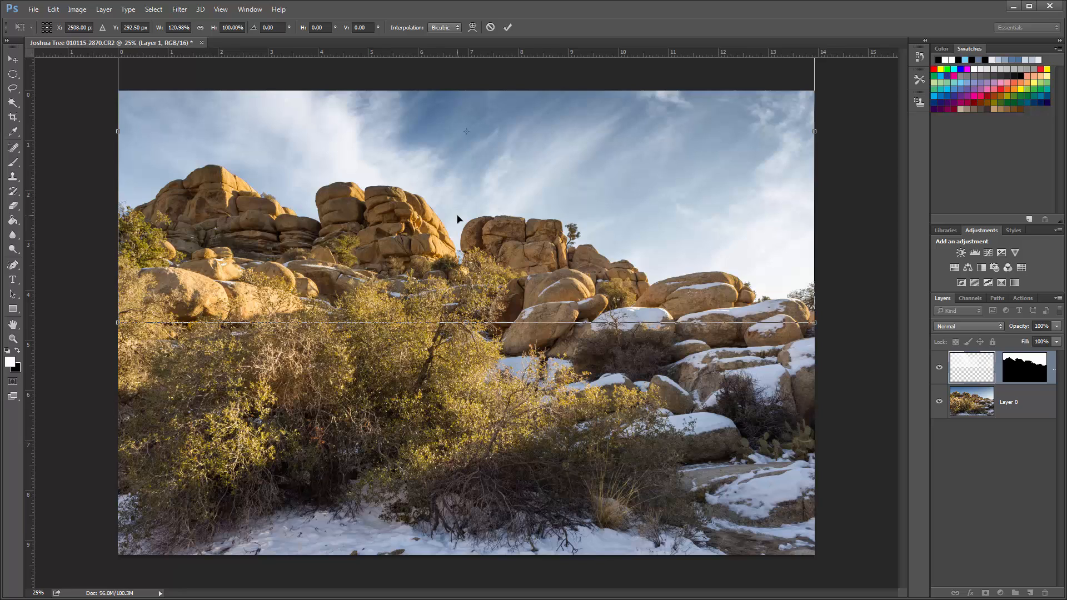
pyautogui.click(507, 28)
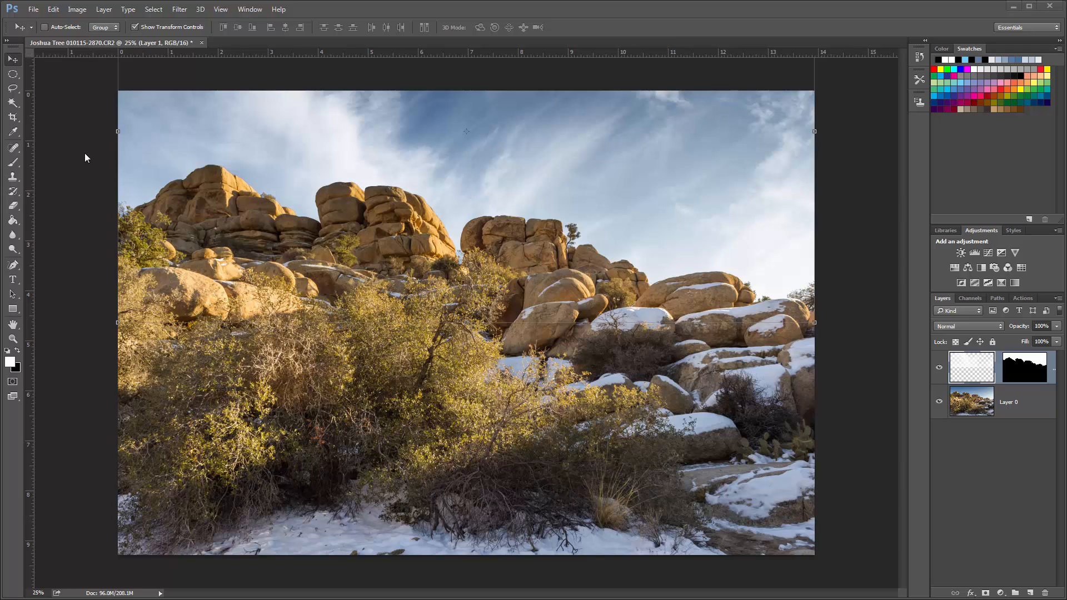
# Step: Flatten the cloud layer and the photo into a single background layer
pyautogui.click(105, 11)
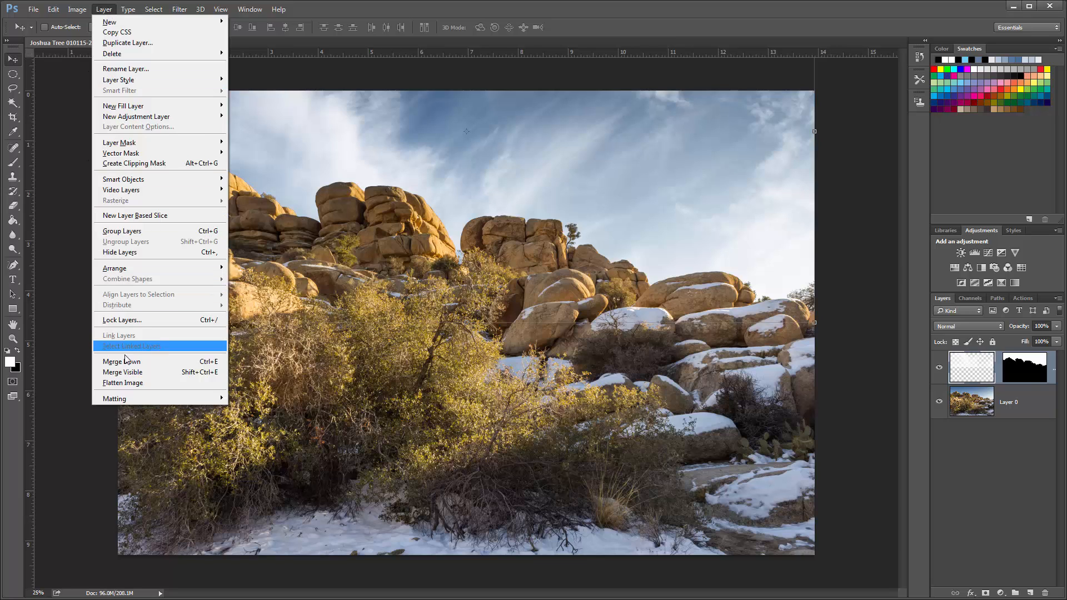
pyautogui.click(123, 383)
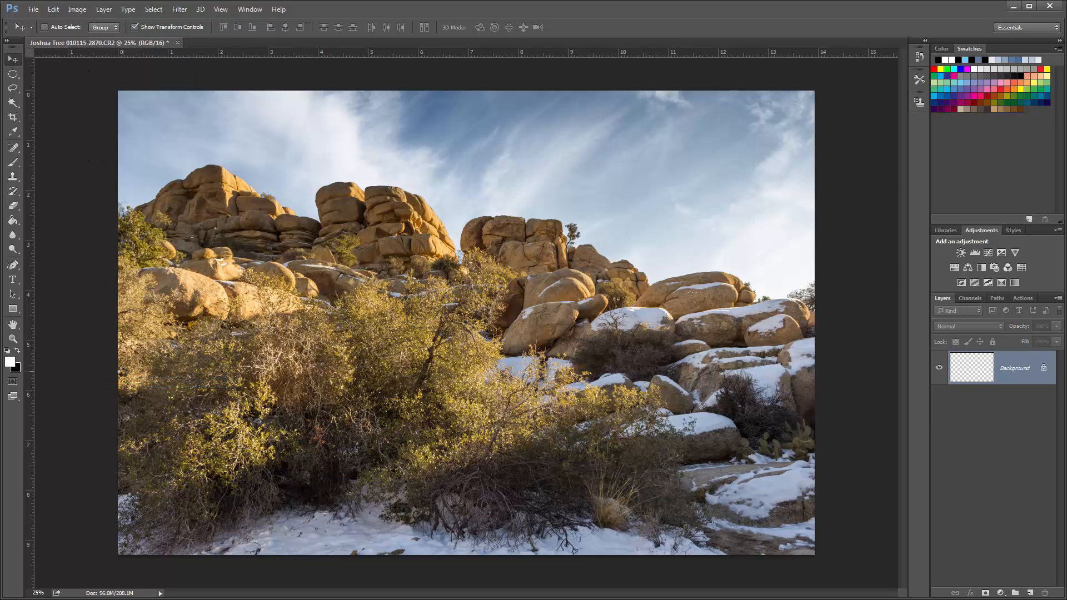